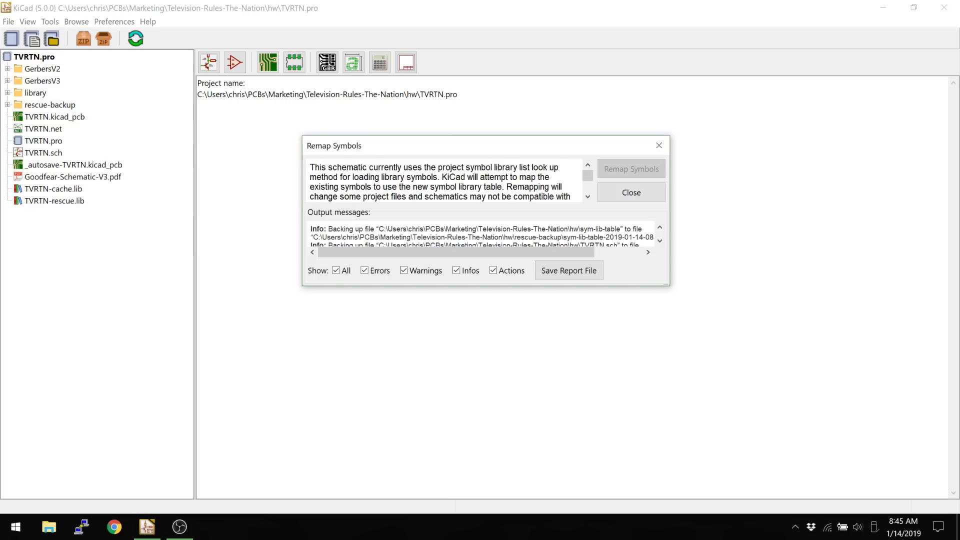
- Close the symbol remapping dialog, look over the TVRTN schematic and open the Symbol Library Editor
{"action": "left_click", "coordinate": [632, 192]}
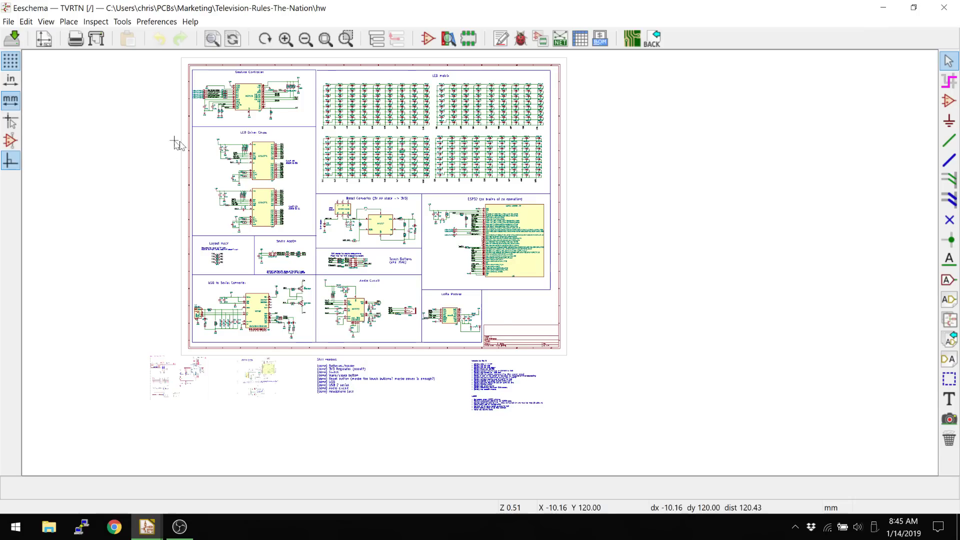
{"action": "scroll", "coordinate": [250, 148], "scroll_direction": "up", "scroll_amount": 1}
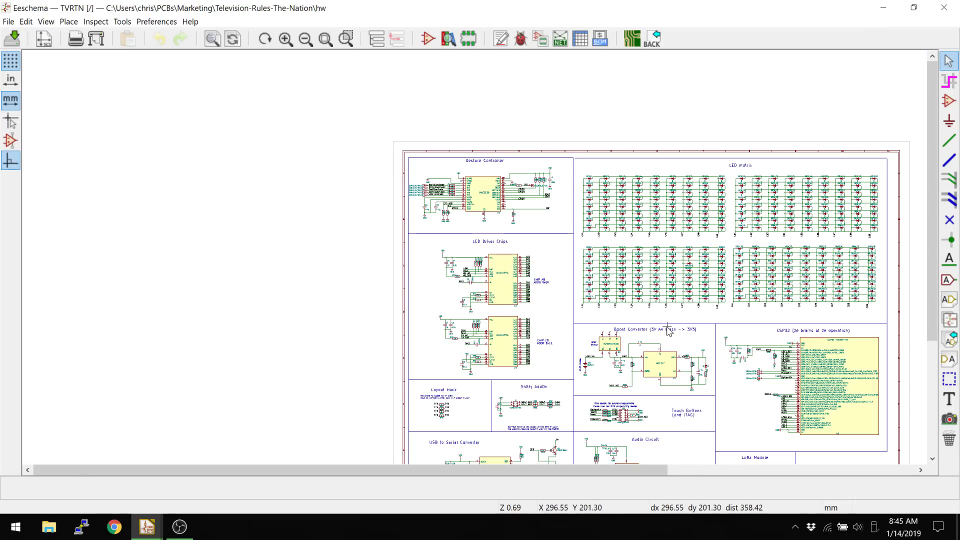
{"action": "scroll", "coordinate": [668, 331], "scroll_direction": "up", "scroll_amount": 1}
{"action": "middle_click_drag", "start_coordinate": [250, 295], "coordinate": [290, 403]}
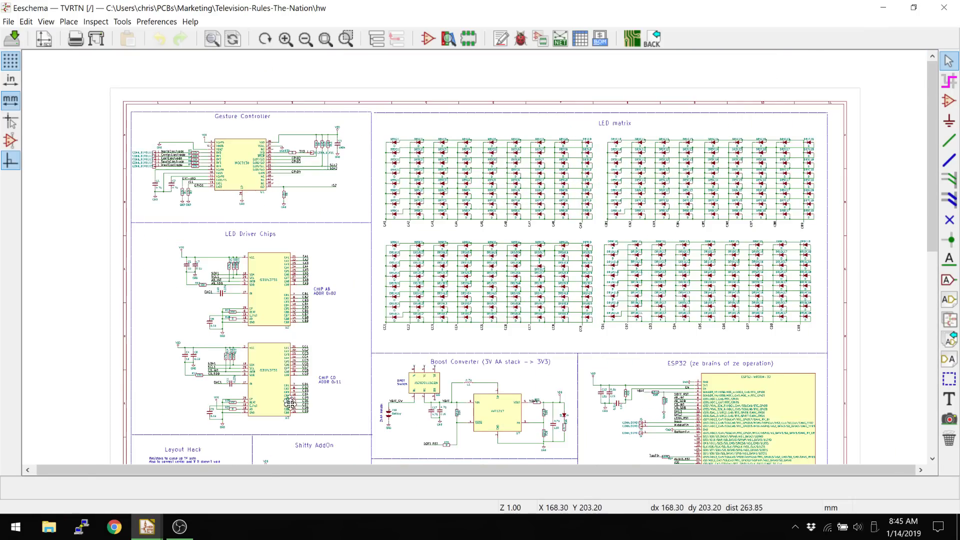
{"action": "scroll", "coordinate": [290, 403], "scroll_direction": "up", "scroll_amount": 1}
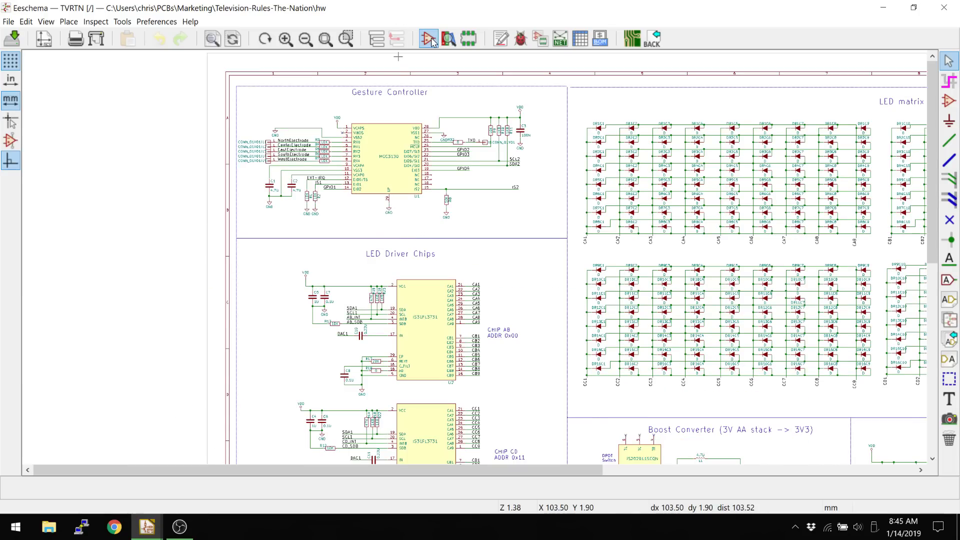
{"action": "left_click", "coordinate": [429, 39]}
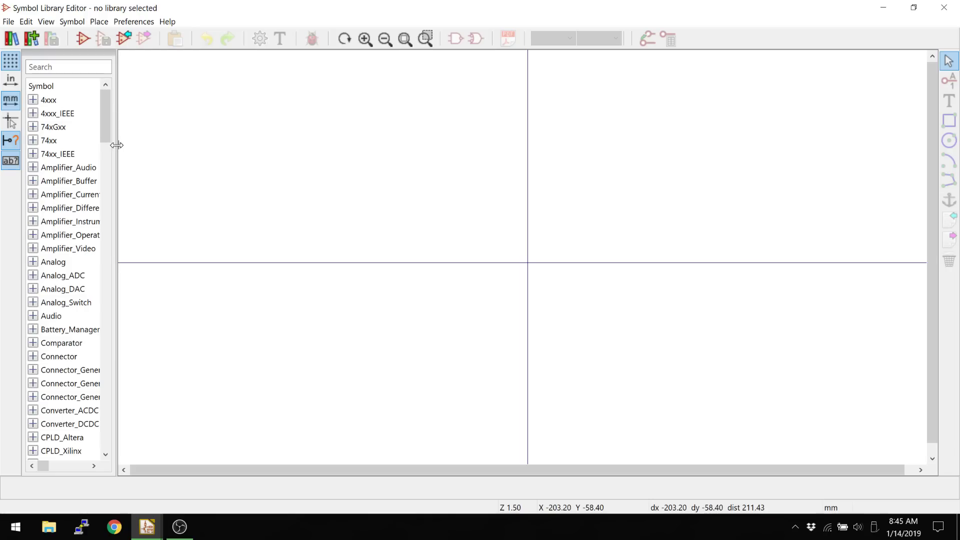
- Widen the library tree so descriptions show, and browse the symbols in the Video library
{"action": "left_click_drag", "start_coordinate": [118, 145], "coordinate": [337, 190]}
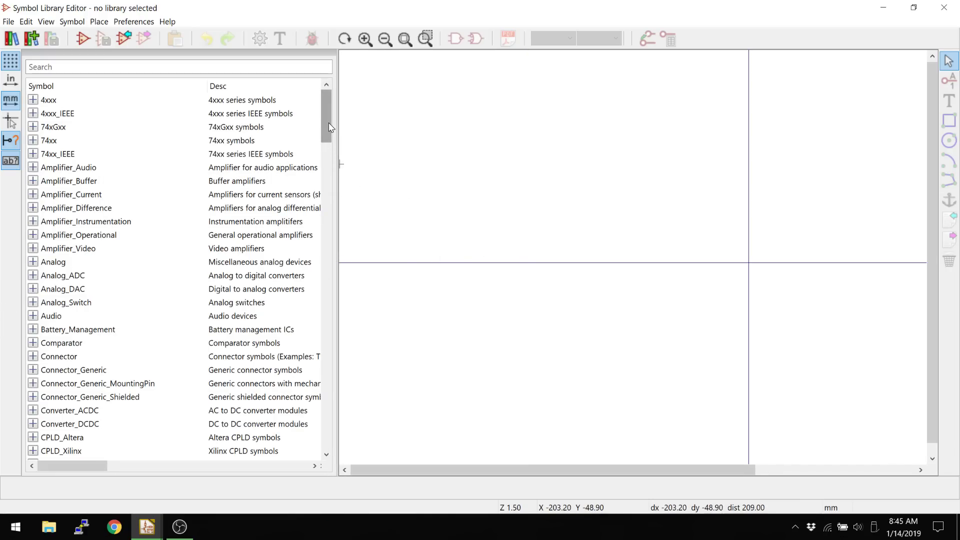
{"action": "left_click_drag", "start_coordinate": [326, 117], "coordinate": [9, 459]}
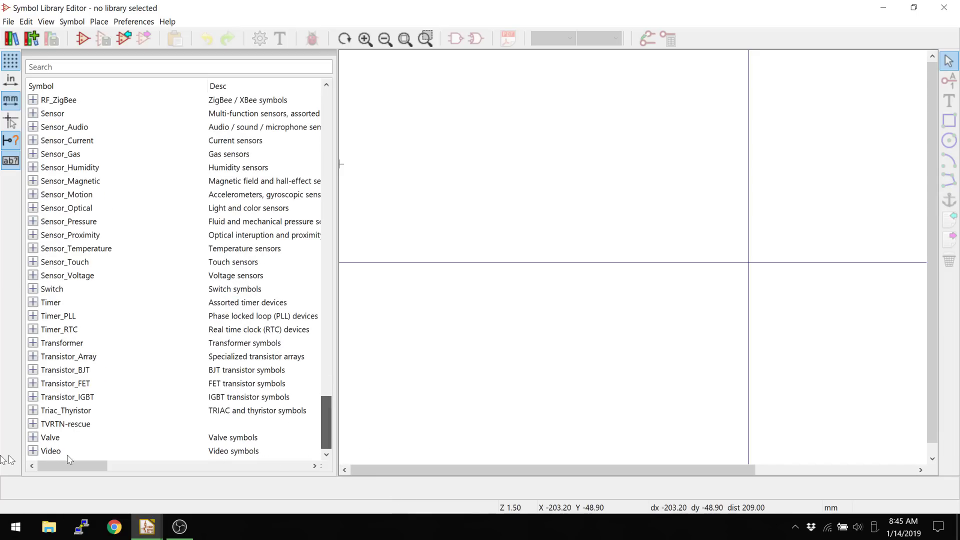
{"action": "left_click", "coordinate": [33, 451]}
{"action": "scroll", "coordinate": [152, 259], "scroll_direction": "down", "scroll_amount": 10}
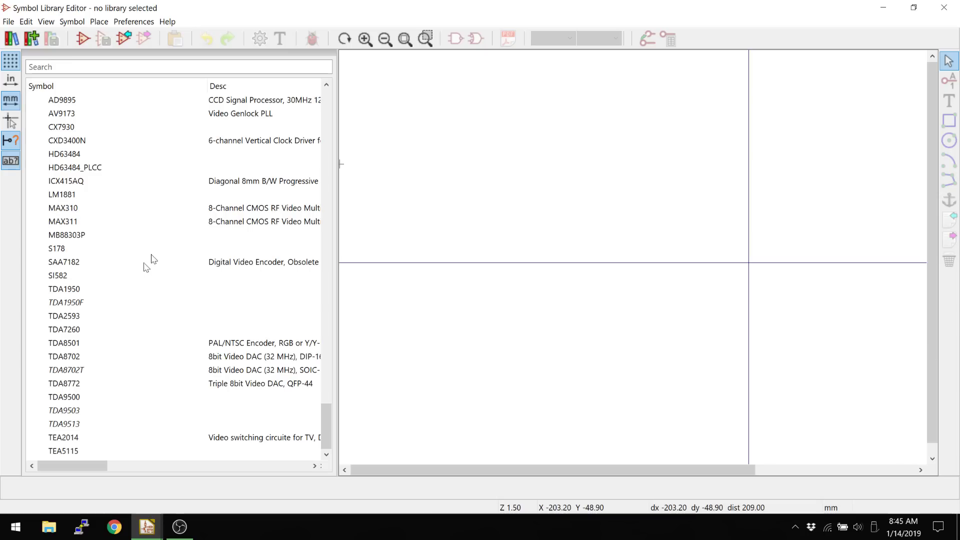
{"action": "scroll", "coordinate": [154, 257], "scroll_direction": "up", "scroll_amount": 3}
{"action": "scroll", "coordinate": [155, 257], "scroll_direction": "up", "scroll_amount": 3}
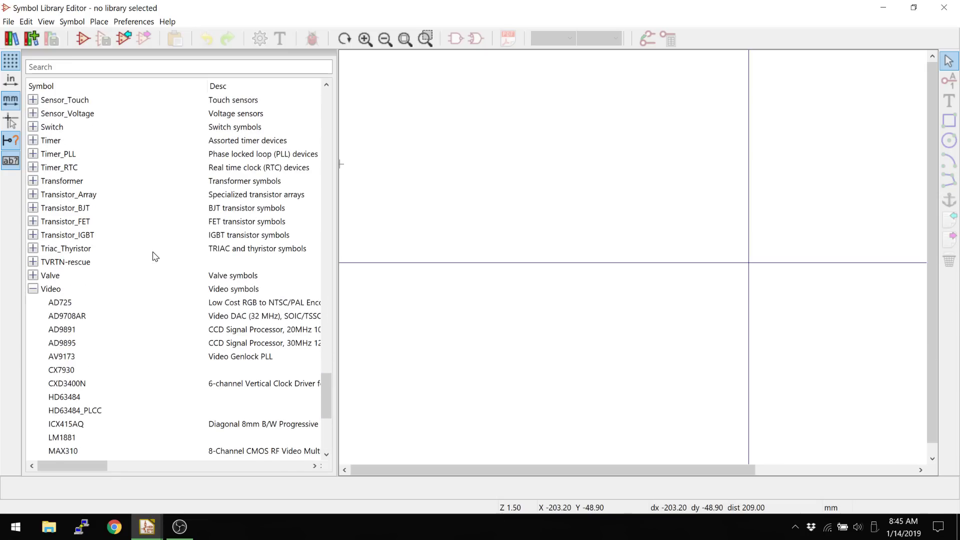
- Expand the Switch library and open its SW_DIP_x02 symbol in the editor
{"action": "left_click", "coordinate": [33, 126]}
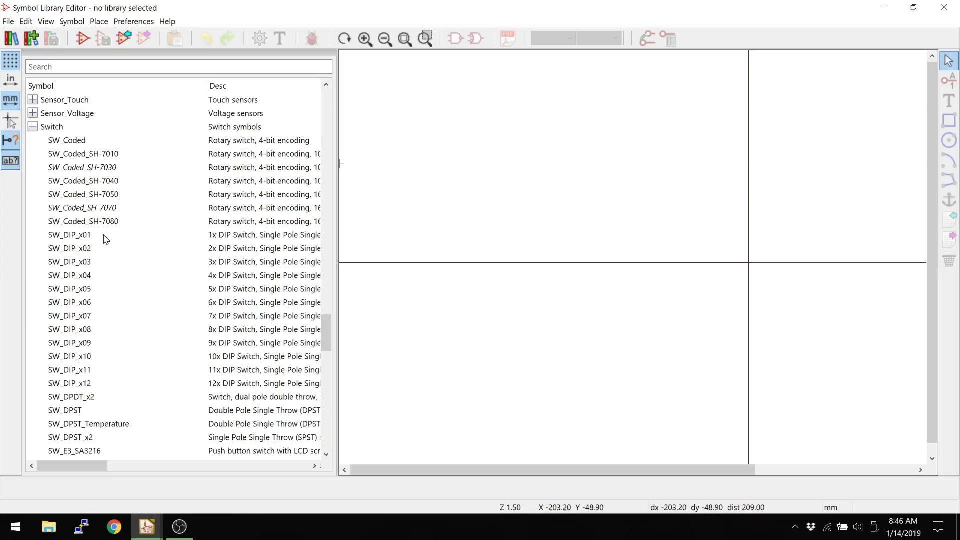
{"action": "left_click", "coordinate": [85, 253]}
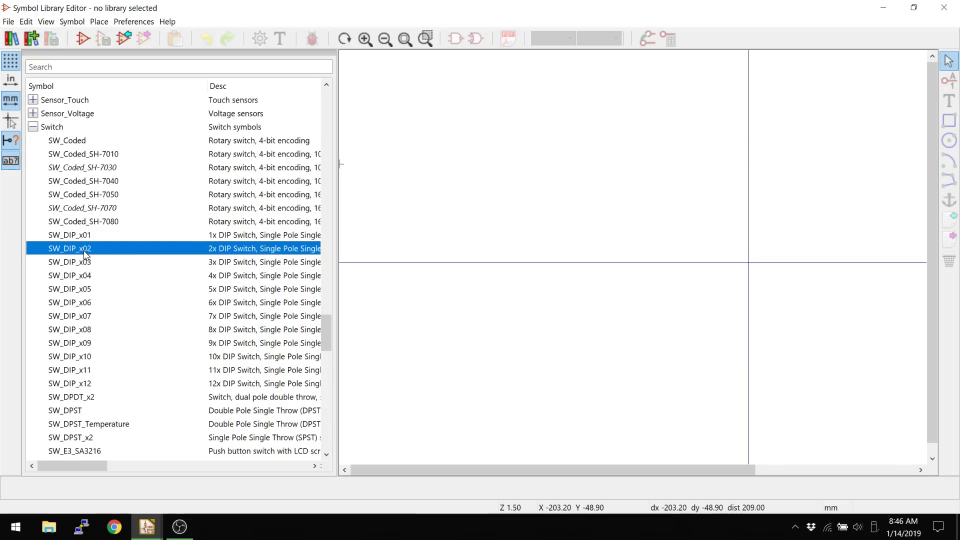
{"action": "double_click", "coordinate": [86, 254]}
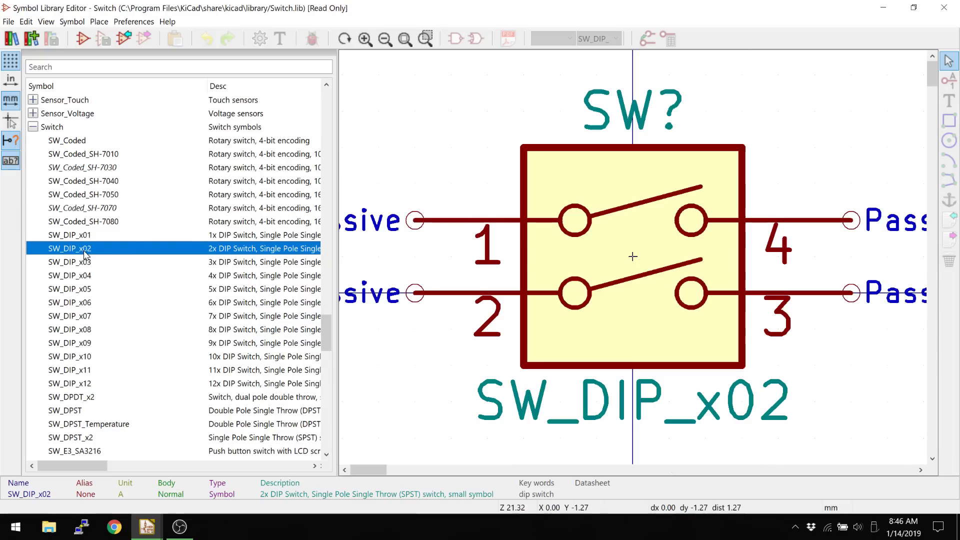
- Copy the SW_DIP_x02 symbol from the Switch library
{"action": "right_click", "coordinate": [124, 239]}
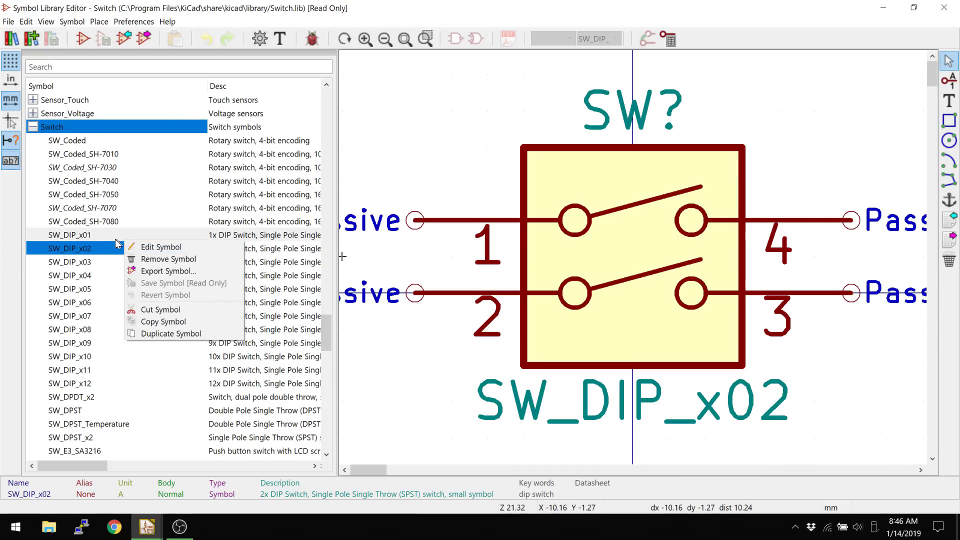
{"action": "key", "text": "Escape"}
{"action": "left_click", "coordinate": [100, 253]}
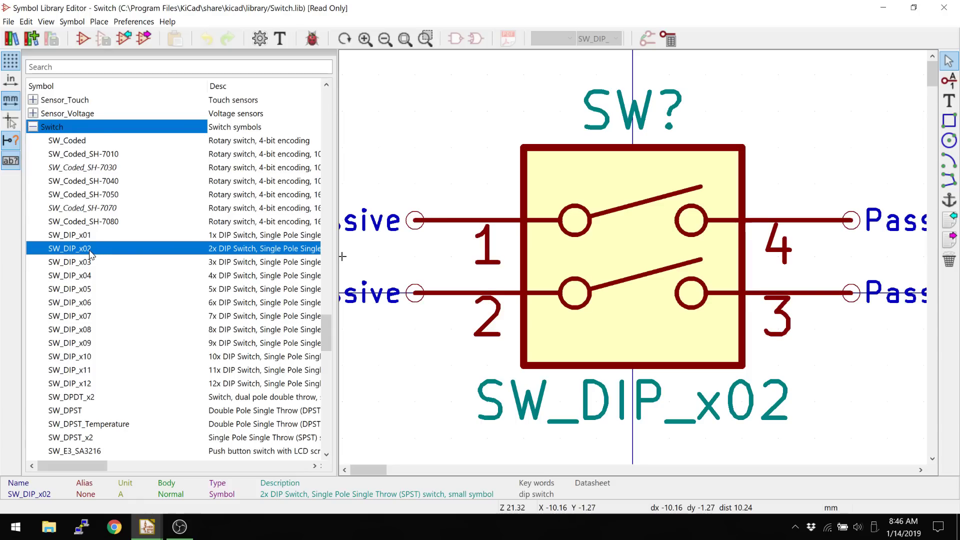
{"action": "right_click", "coordinate": [91, 254]}
{"action": "left_click", "coordinate": [111, 337]}
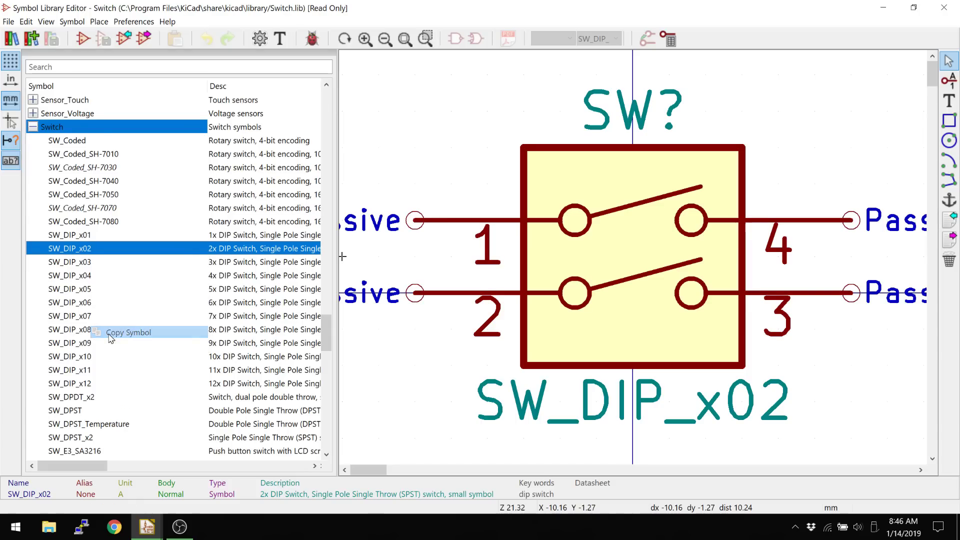
- Paste the copied DIP switch symbol into the TVRTN-rescue project library and select the new SW_DIP_x02 entry
{"action": "left_click_drag", "start_coordinate": [328, 332], "coordinate": [312, 413]}
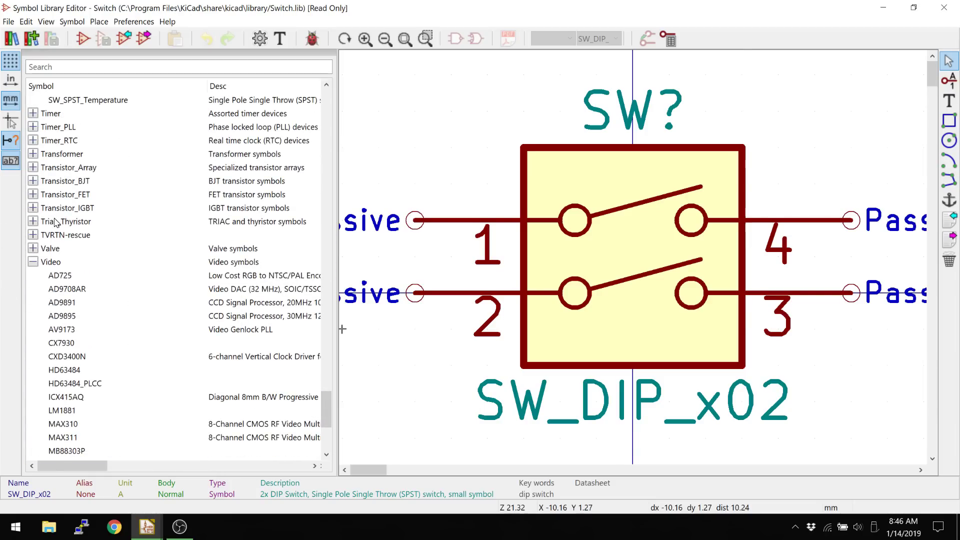
{"action": "left_click", "coordinate": [33, 235]}
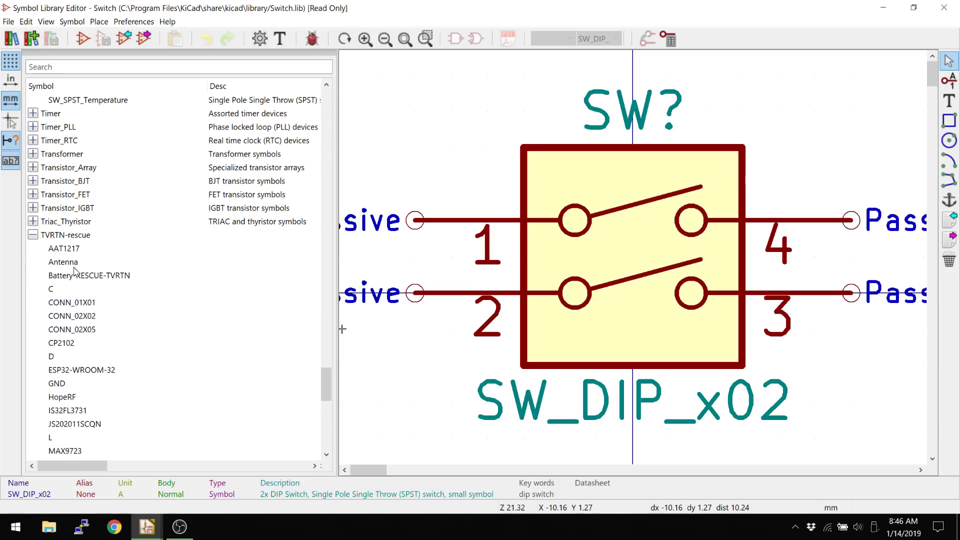
{"action": "right_click", "coordinate": [132, 264]}
{"action": "right_click", "coordinate": [66, 235]}
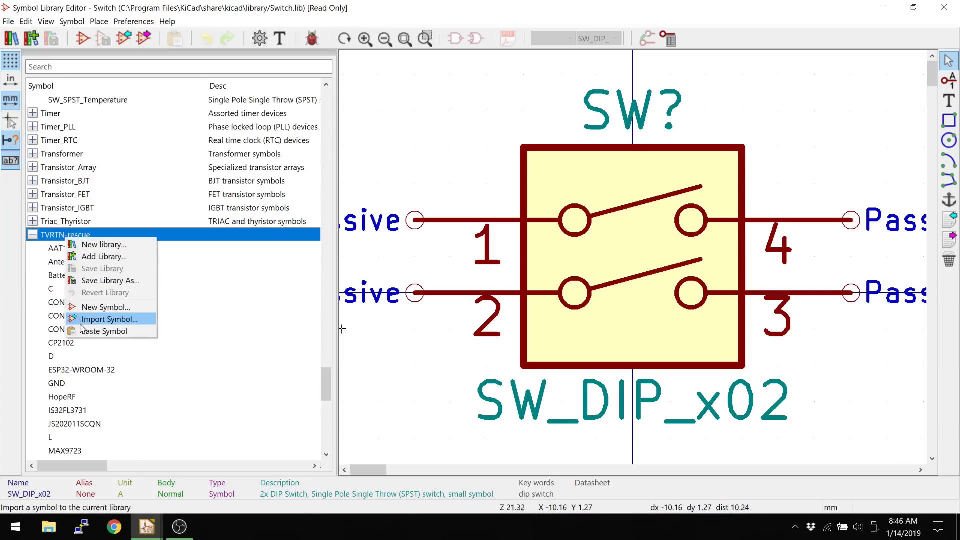
{"action": "left_click", "coordinate": [100, 331]}
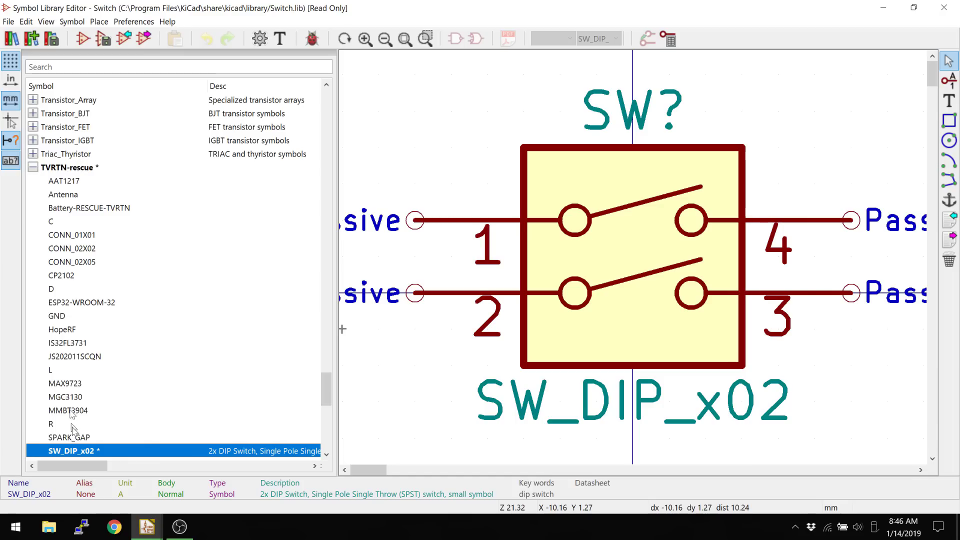
{"action": "left_click", "coordinate": [83, 425]}
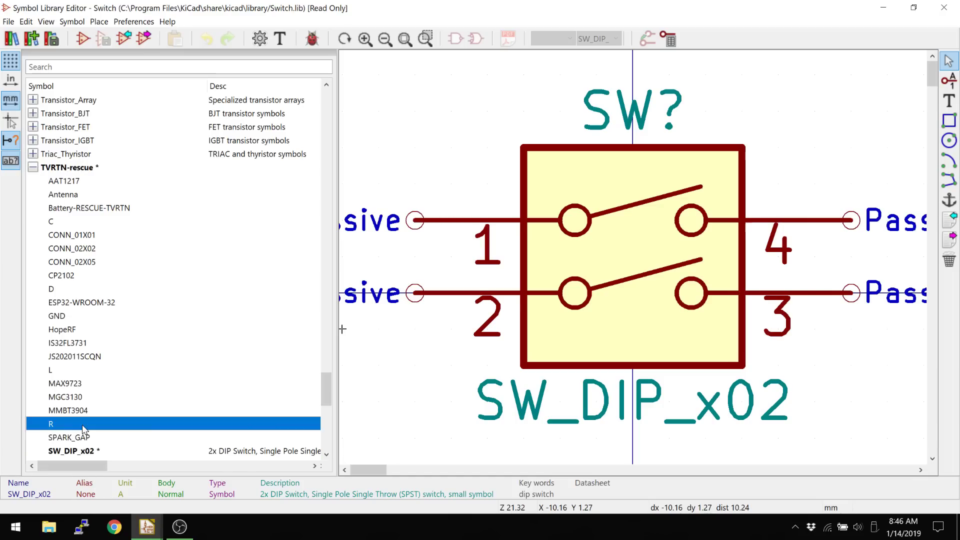
{"action": "left_click", "coordinate": [74, 452]}
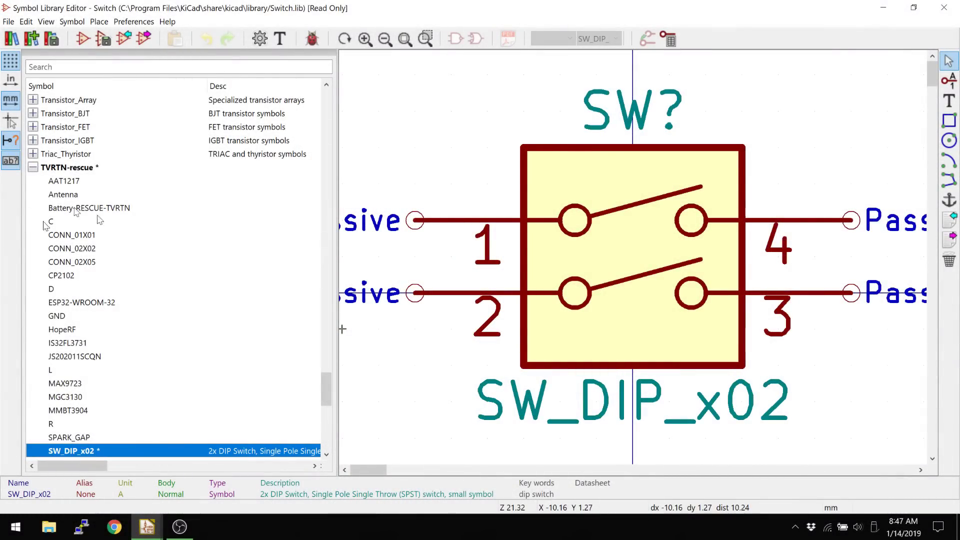
- Copy the DS1302ZN+ symbol from the Timer_RTC library and paste it into the TVRTN-rescue library
{"action": "scroll", "coordinate": [28, 141], "scroll_direction": "up", "scroll_amount": 2}
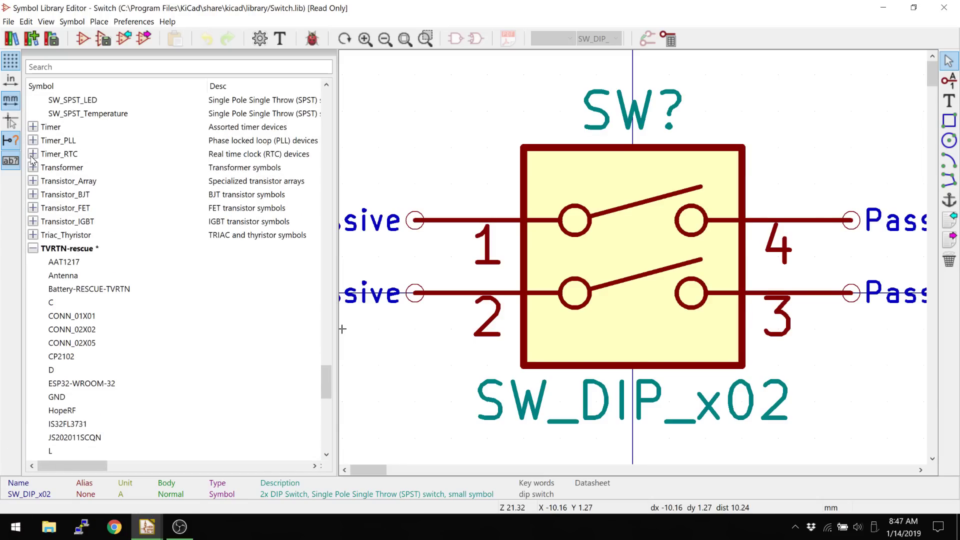
{"action": "left_click", "coordinate": [32, 154]}
{"action": "left_click", "coordinate": [68, 236]}
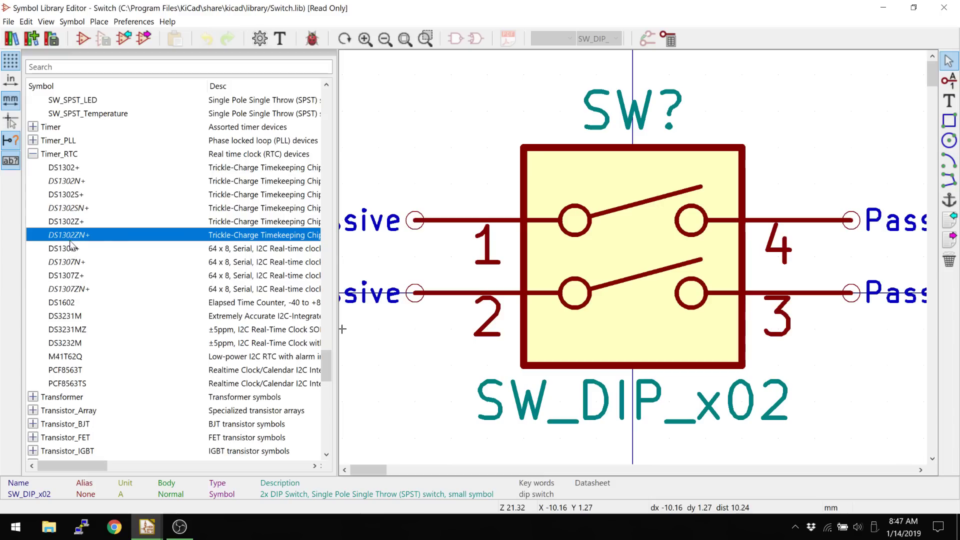
{"action": "right_click", "coordinate": [68, 236]}
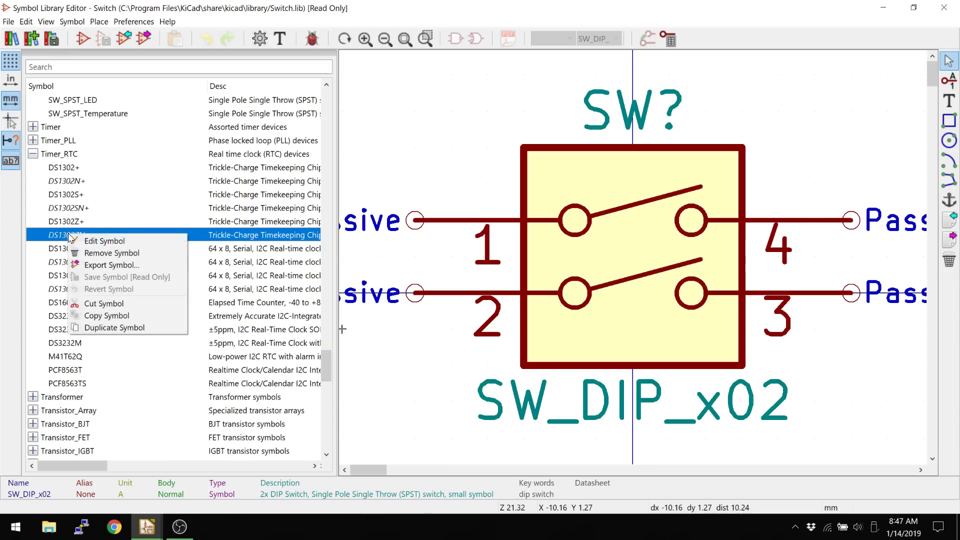
{"action": "left_click", "coordinate": [100, 324]}
{"action": "right_click", "coordinate": [109, 330]}
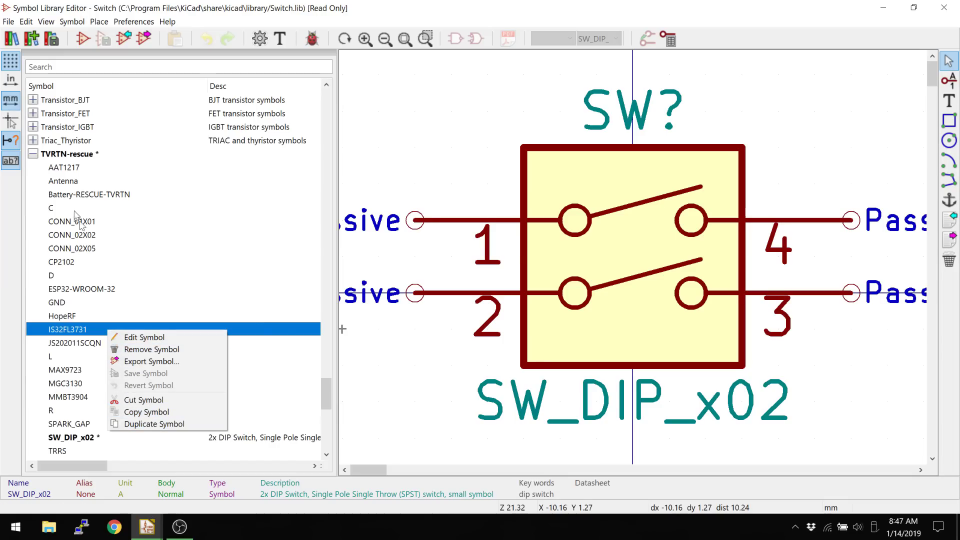
{"action": "left_click", "coordinate": [73, 152]}
{"action": "right_click", "coordinate": [73, 153]}
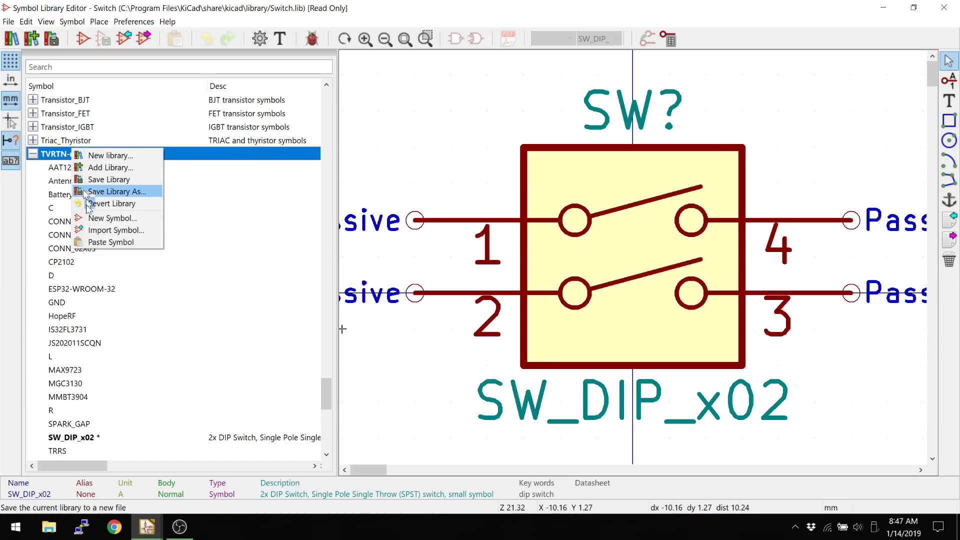
{"action": "left_click", "coordinate": [84, 245]}
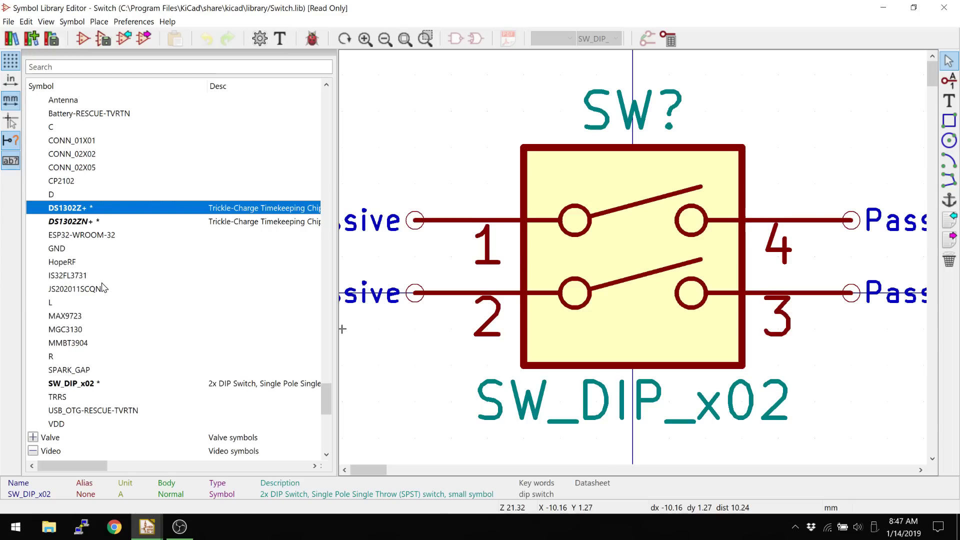
- Delete pin 4 from the open SW_DIP_x02 symbol and locate the modified entry in the Switch library
{"action": "scroll", "coordinate": [100, 280], "scroll_direction": "up", "scroll_amount": 15}
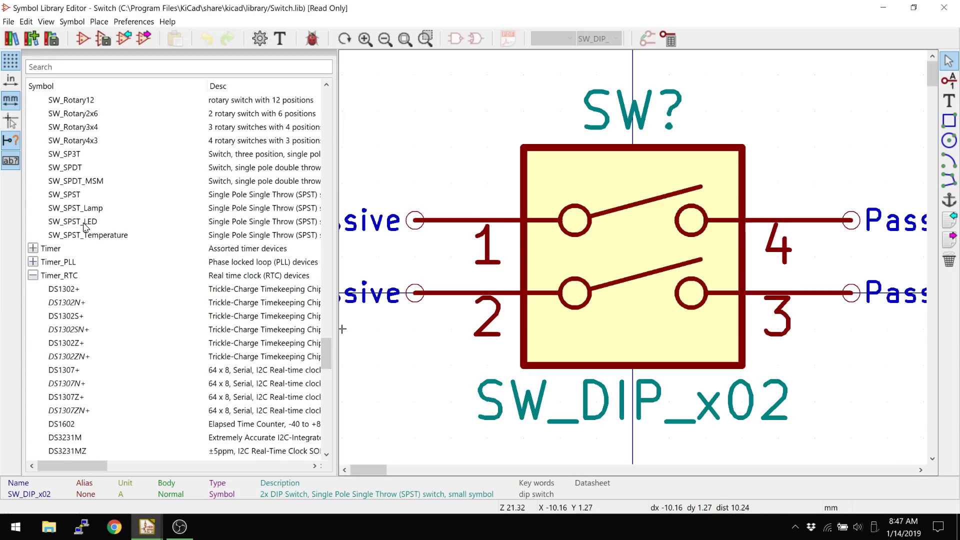
{"action": "scroll", "coordinate": [36, 279], "scroll_direction": "up", "scroll_amount": 20}
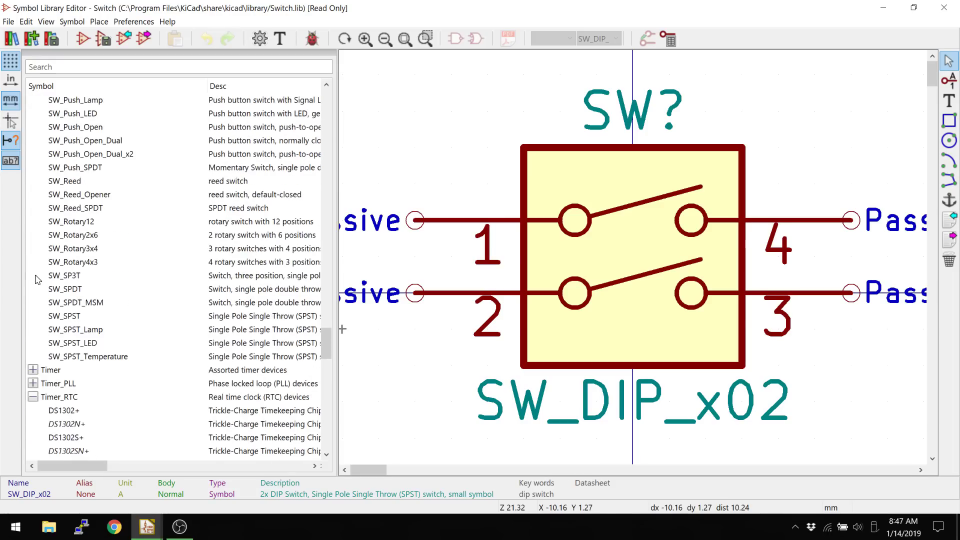
{"action": "scroll", "coordinate": [39, 234], "scroll_direction": "up", "scroll_amount": 4}
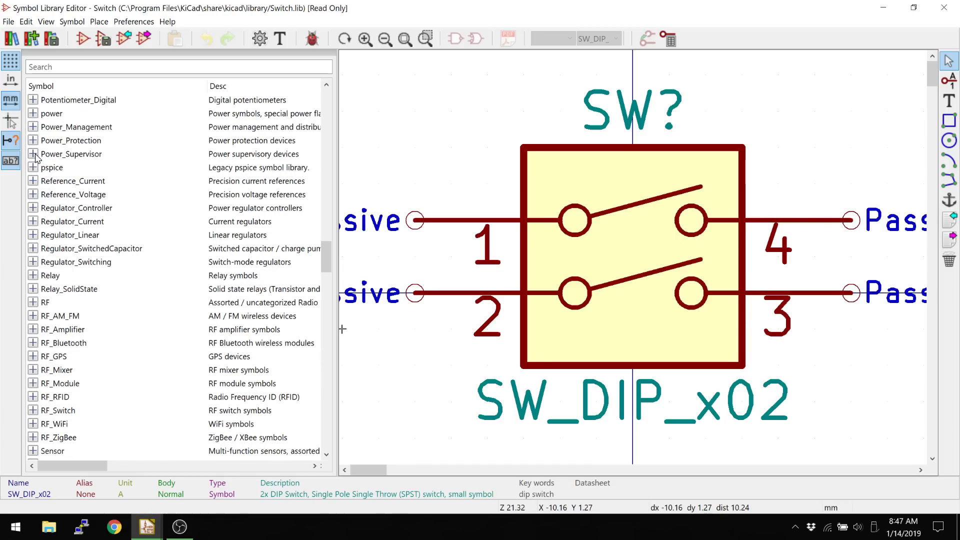
{"action": "scroll", "coordinate": [39, 157], "scroll_direction": "up", "scroll_amount": 7}
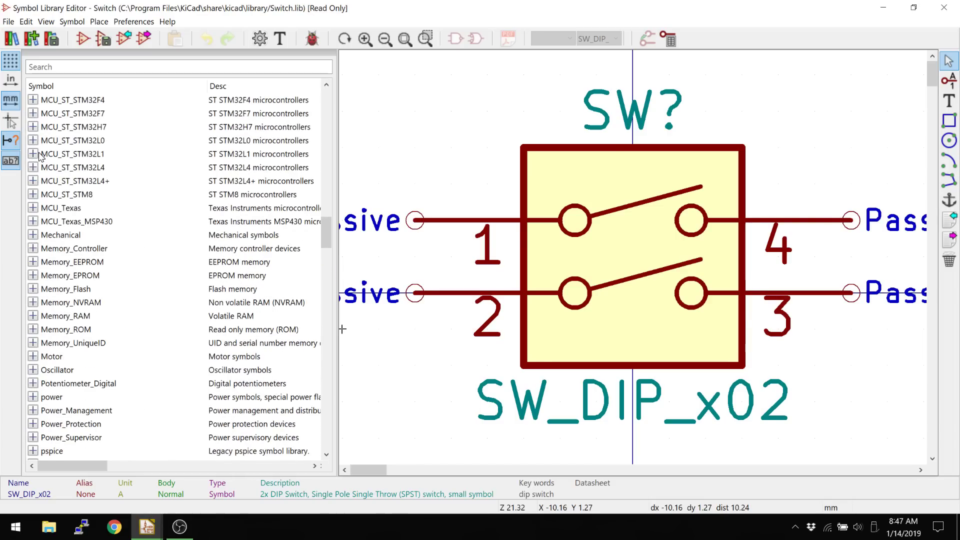
{"action": "left_click", "coordinate": [784, 223]}
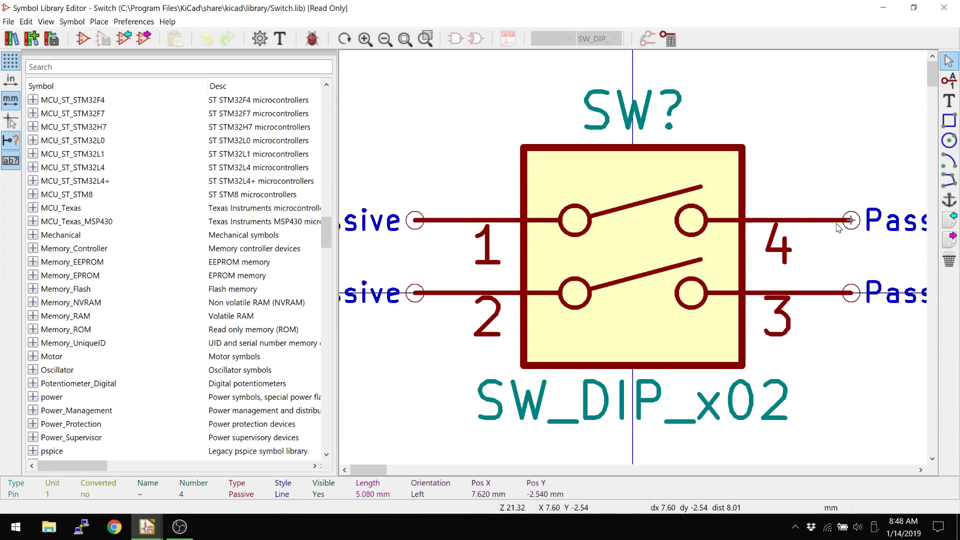
{"action": "key", "text": "Delete"}
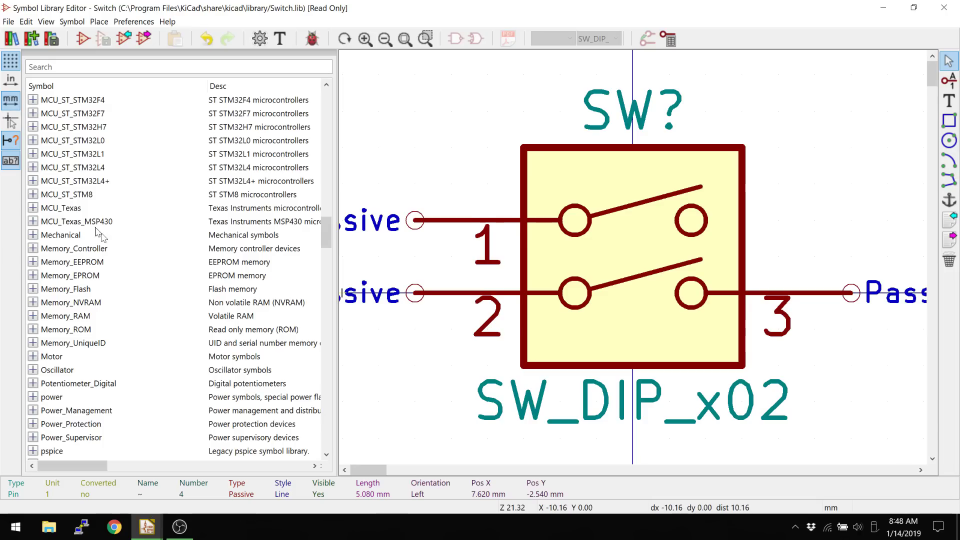
{"action": "scroll", "coordinate": [97, 233], "scroll_direction": "up", "scroll_amount": 13}
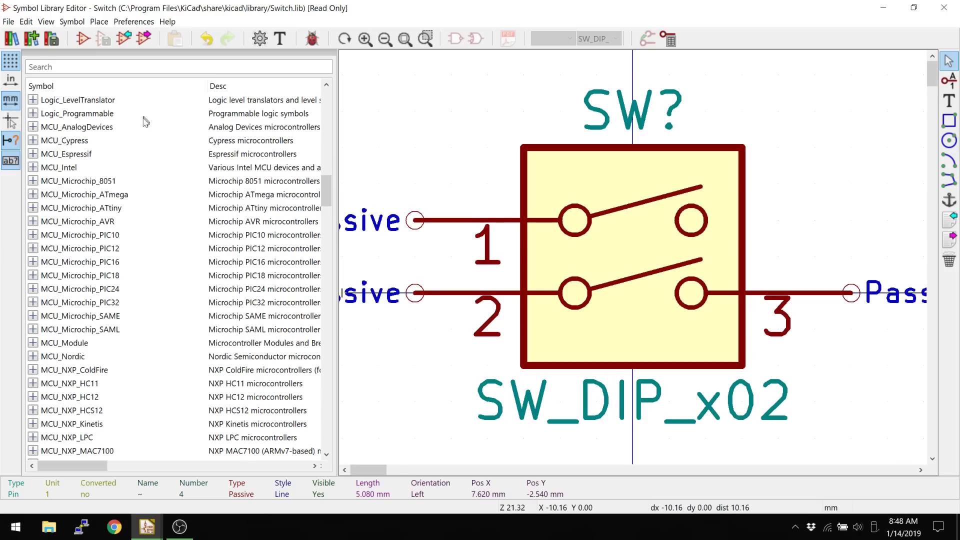
{"action": "scroll", "coordinate": [145, 122], "scroll_direction": "down", "scroll_amount": 20}
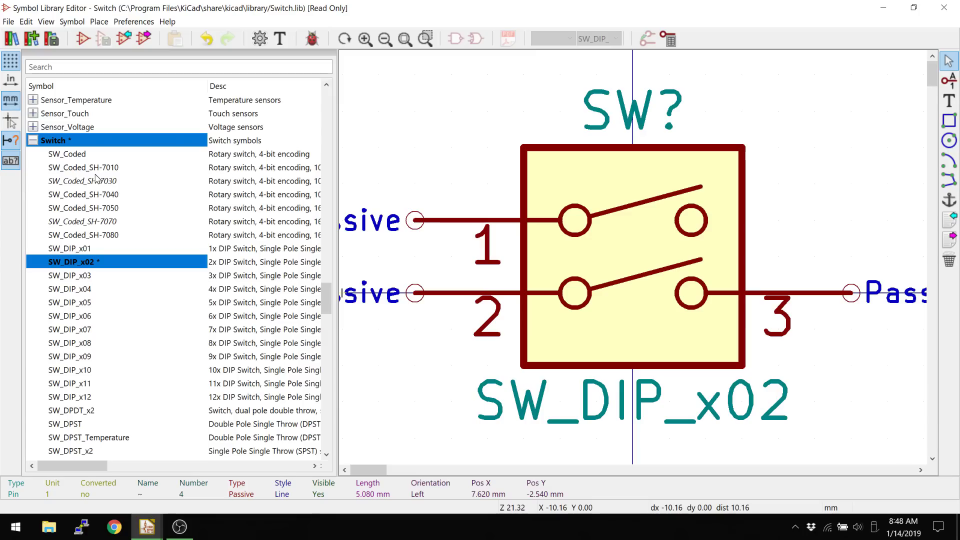